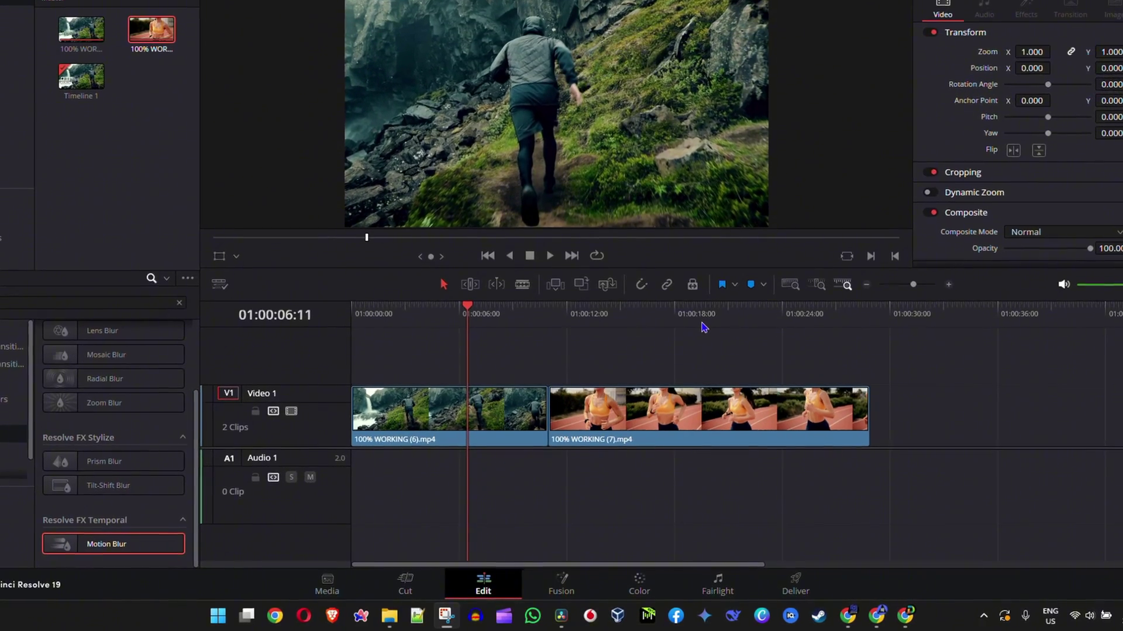
Switch to the Color page with the two-clip timeline ready for grading
left_click(650, 580)
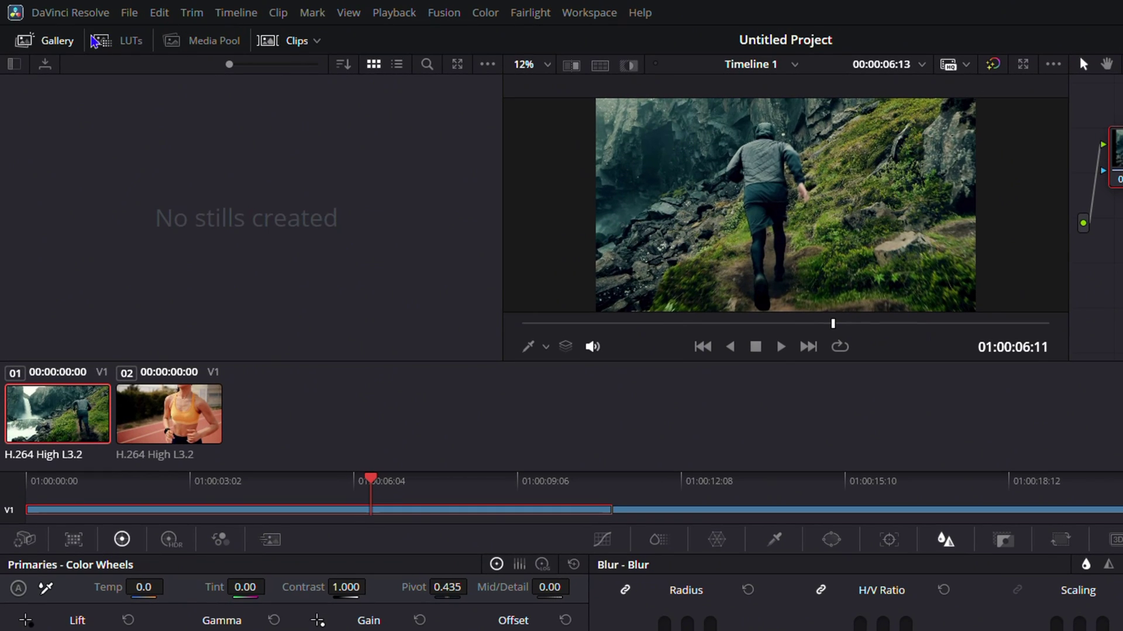
Show the Media Pool and toggle the clip thumbnail strip off and back on
left_click(225, 48)
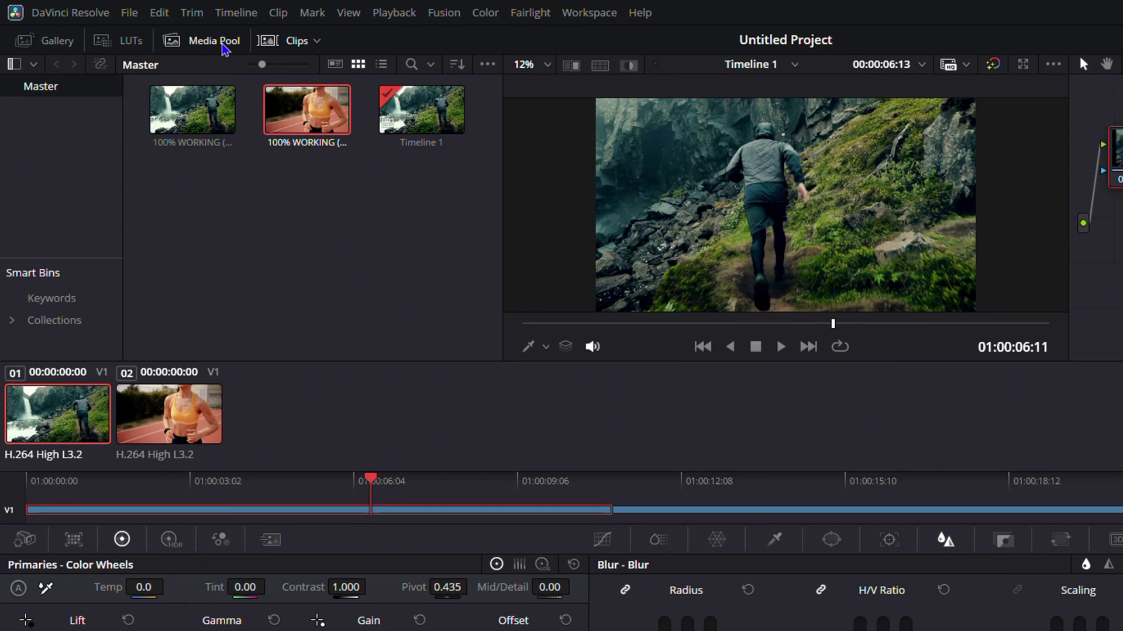
left_click(298, 41)
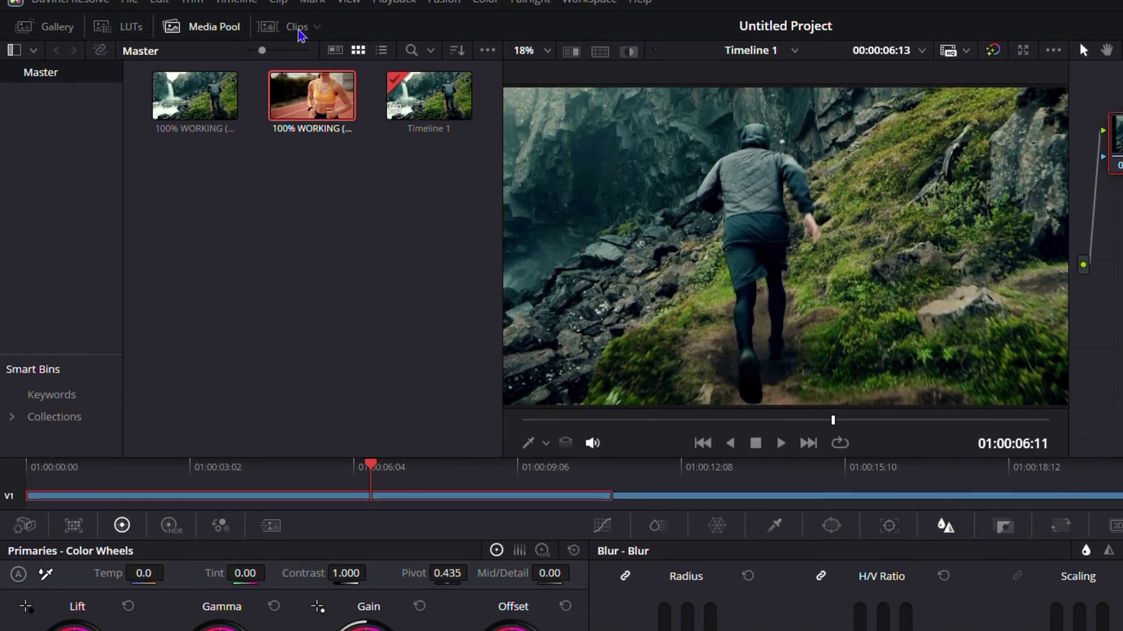
left_click(296, 39)
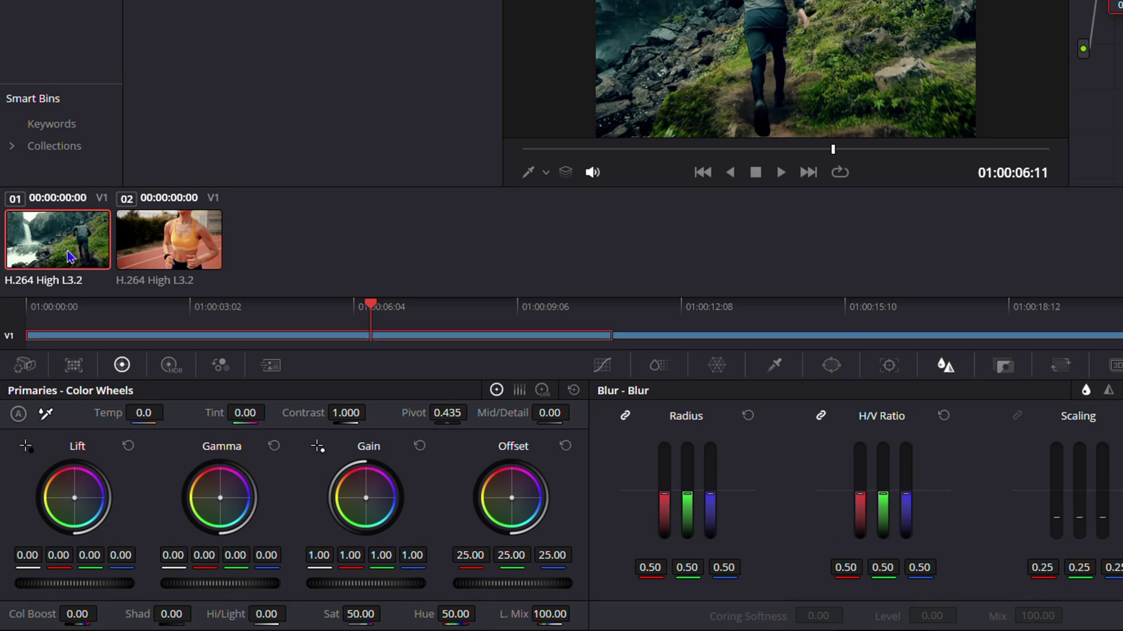
Preview the runner and waterfall clips, then select the waterfall clip with the runner clip added
left_click(155, 258)
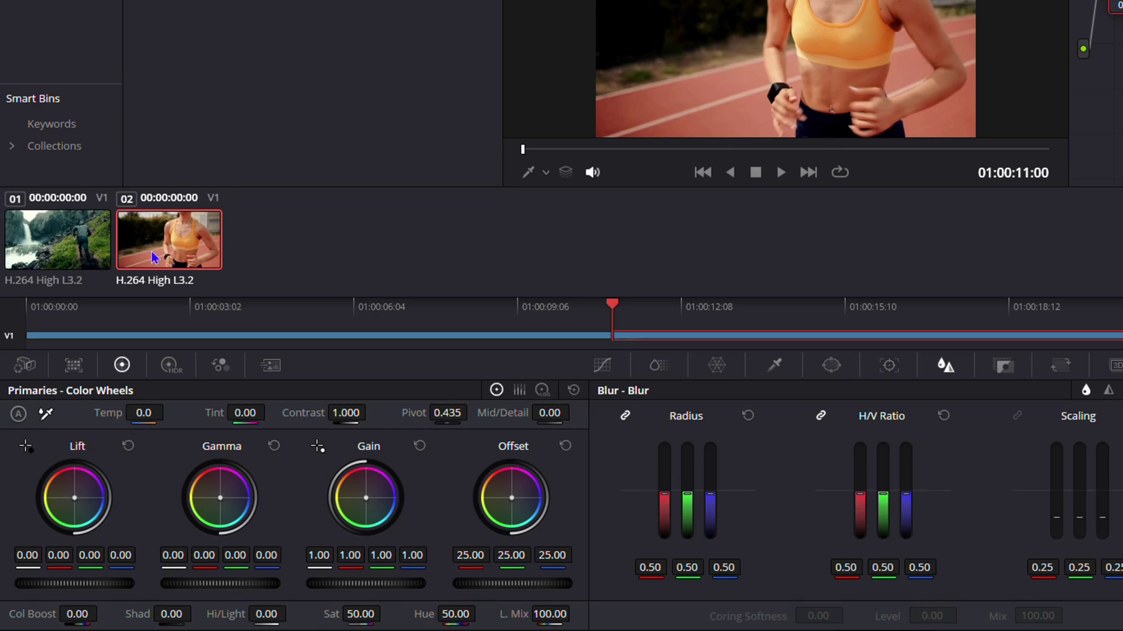
left_click(60, 250)
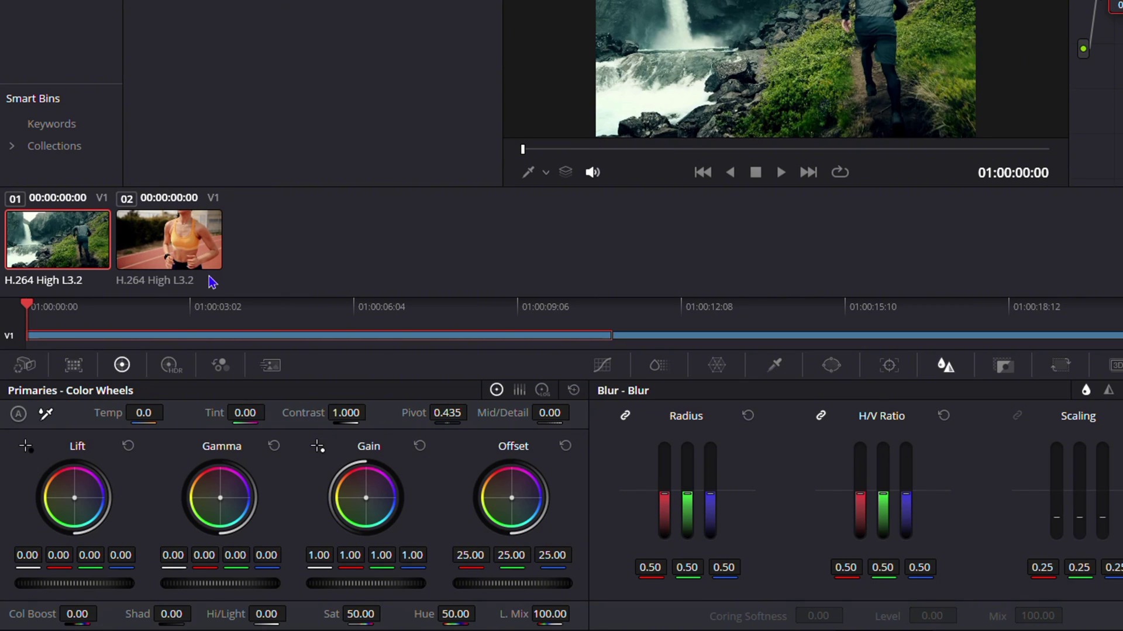
left_click(176, 246)
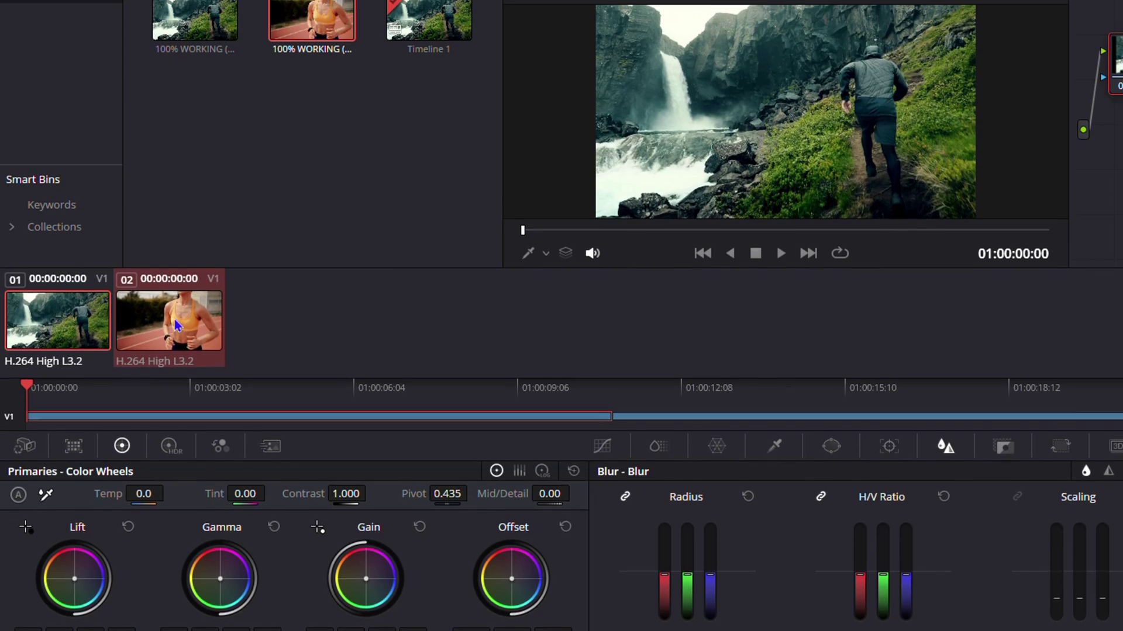
Apply Shot Match to this Clip from the runner clip's options to grade the waterfall clip
right_click(176, 420)
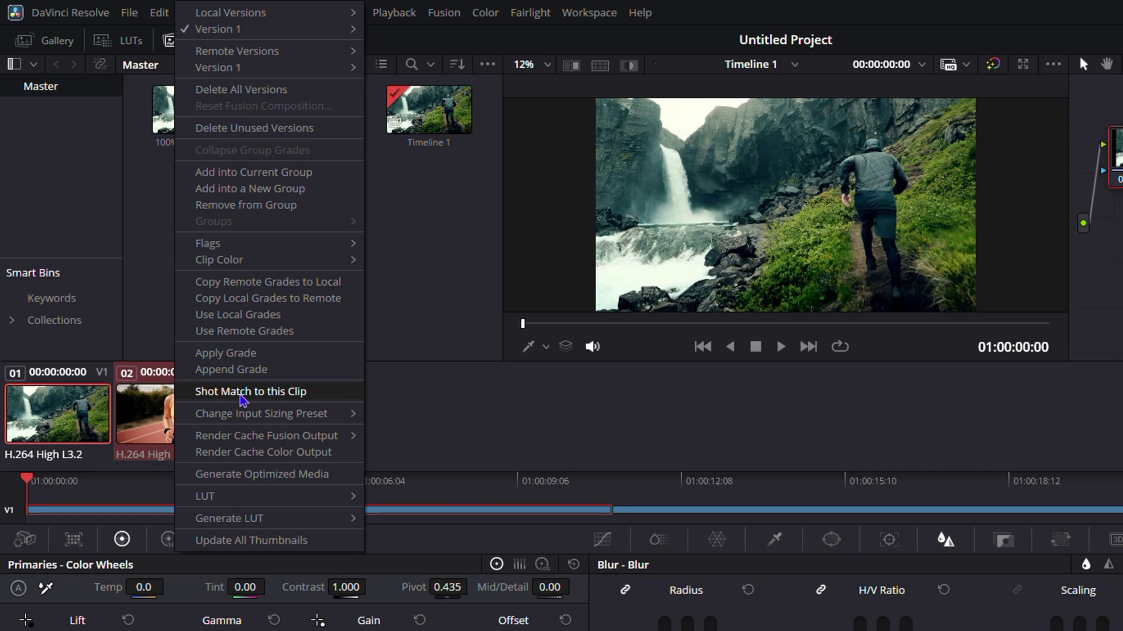
left_click(243, 396)
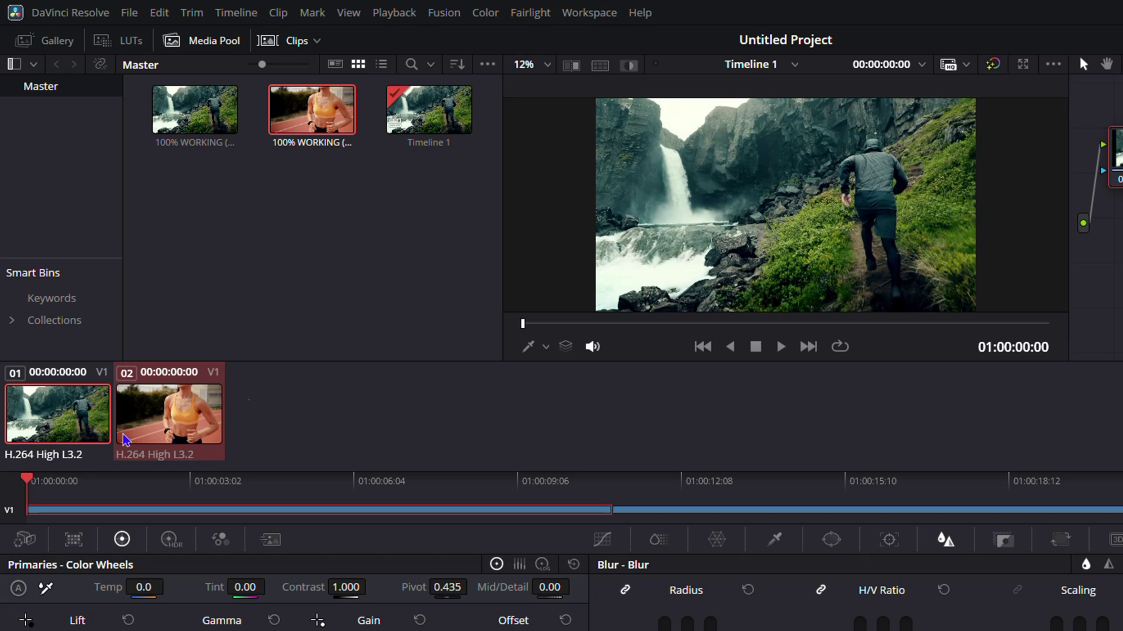